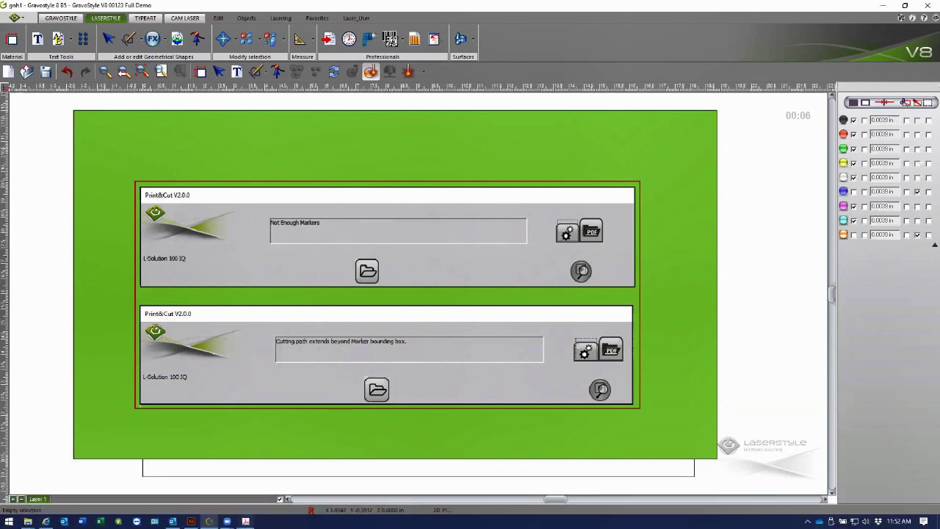
Bring Rainforest Cafe SIGN cut lines.pdf to the front in Acrobat and open the Window menu
mouse_move(245, 521)
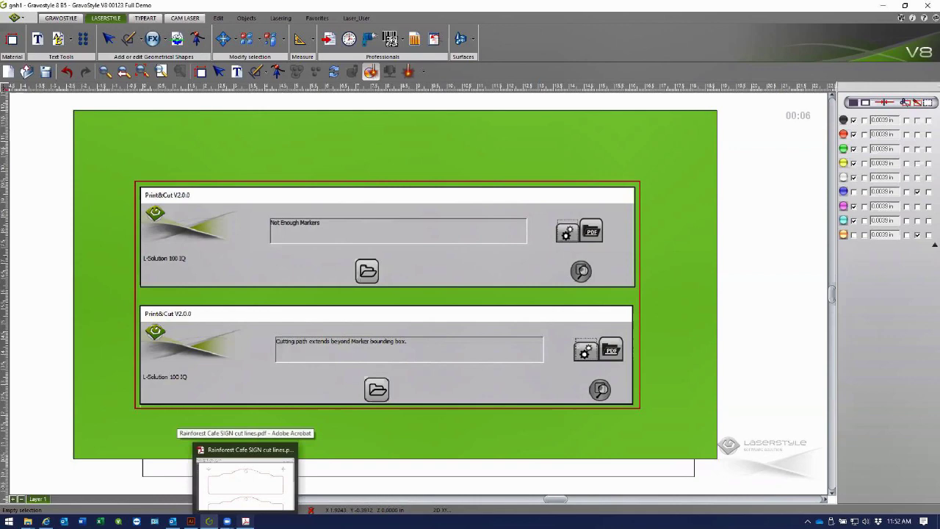
click(246, 481)
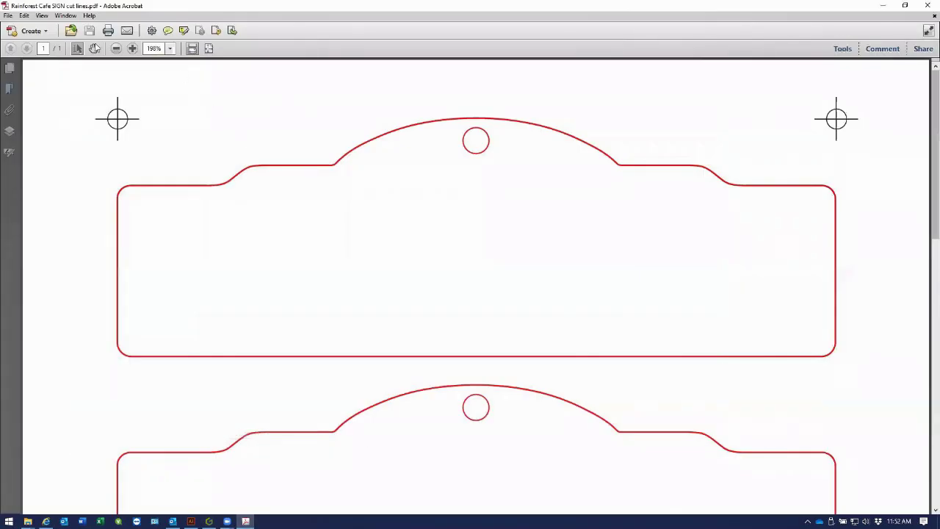
click(62, 16)
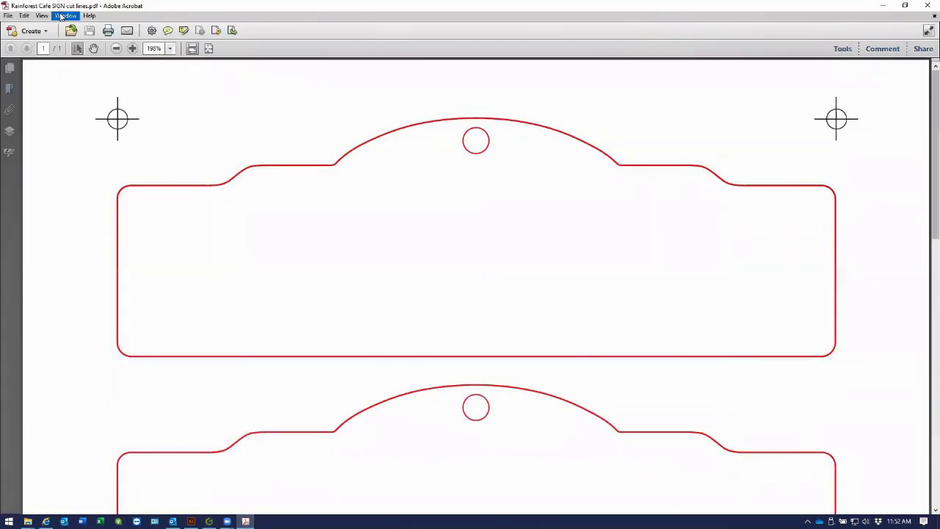
Show the PDF's layers and toggle CUT LINES and registration marks off and on to identify their artwork
click(10, 131)
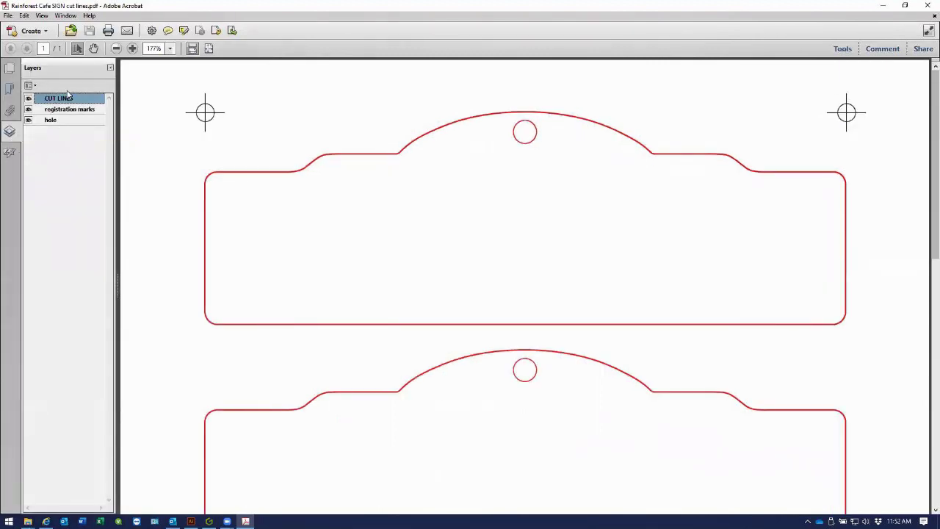
click(29, 100)
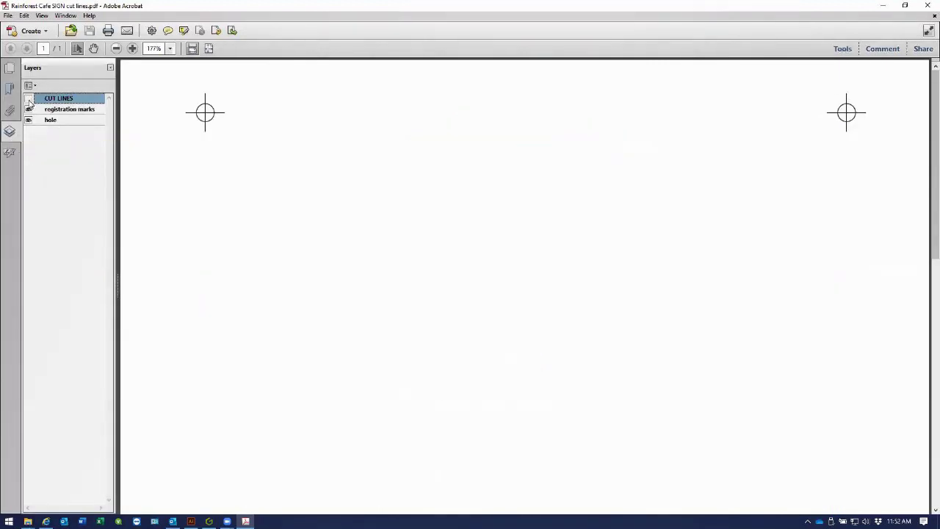
click(28, 99)
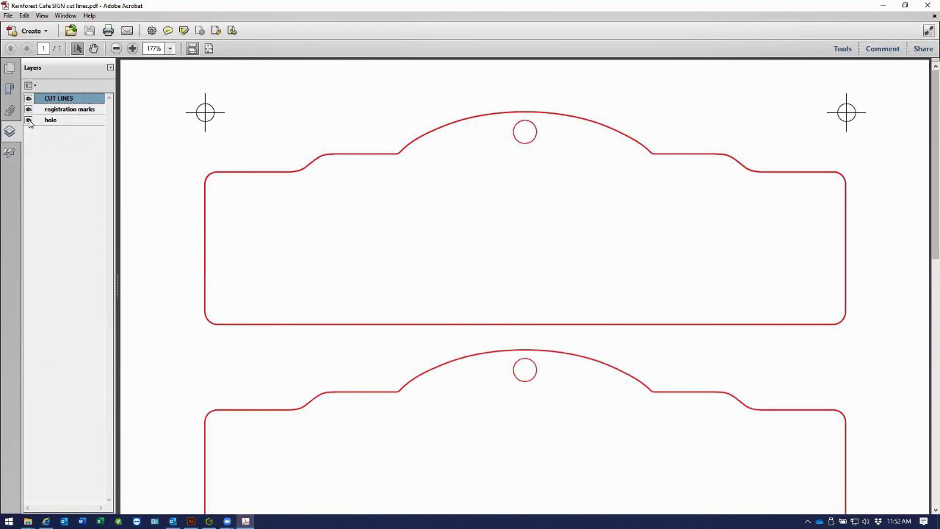
click(29, 109)
click(28, 110)
click(28, 110)
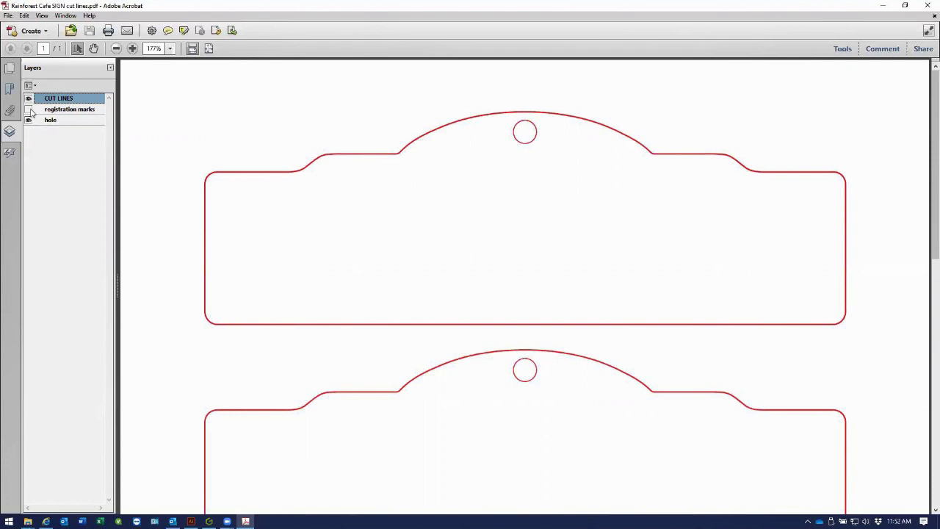
click(29, 111)
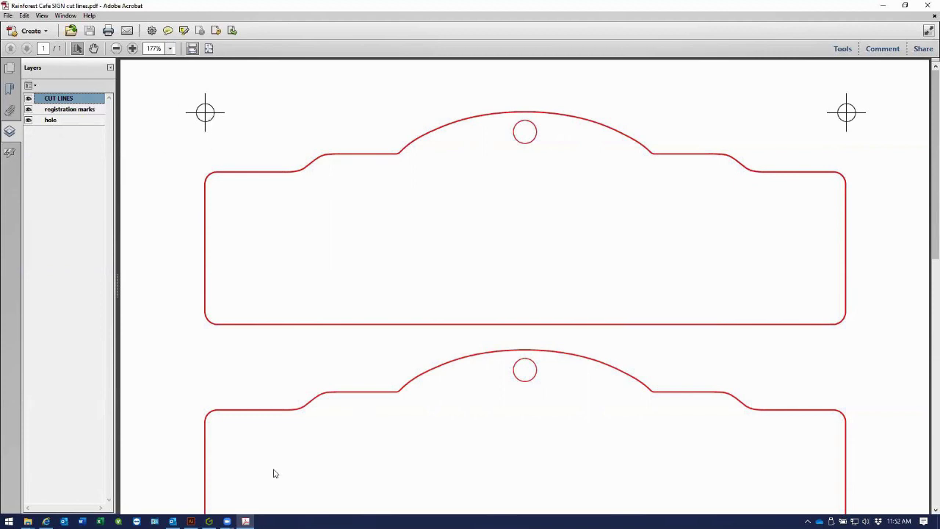
Compare GravoStyle's Print&Cut marker and cutting-path errors against the cut-lines PDF in Acrobat
click(209, 521)
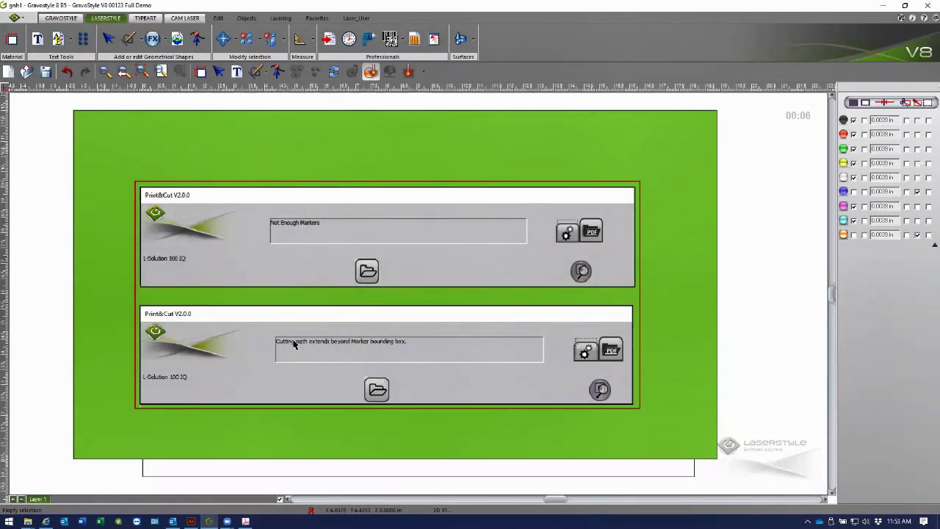
click(246, 521)
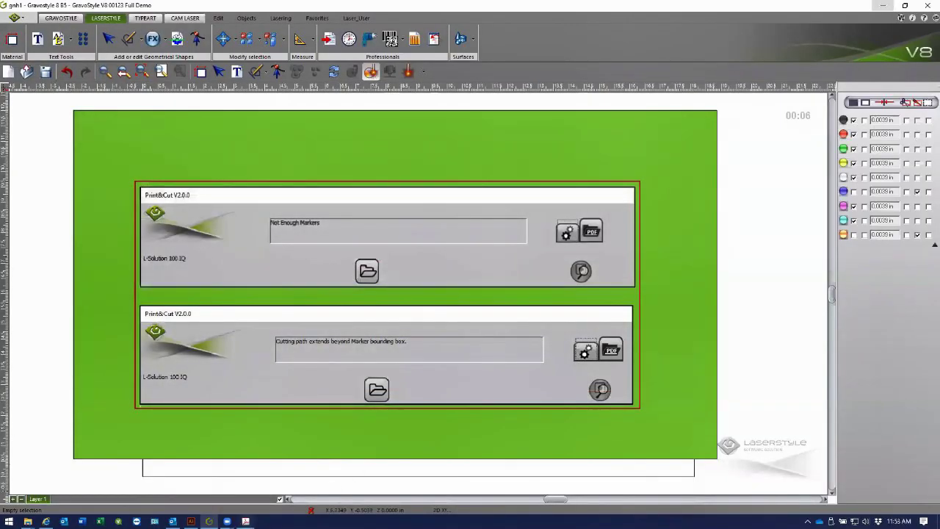
In Illustrator's sign file, rename the registration marks layer to Markers
click(191, 522)
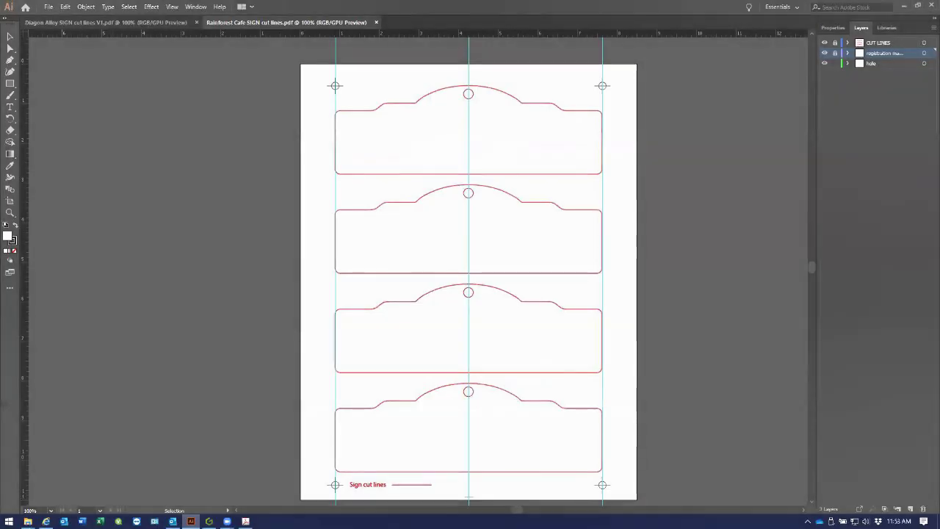
double_click(884, 55)
text(H)
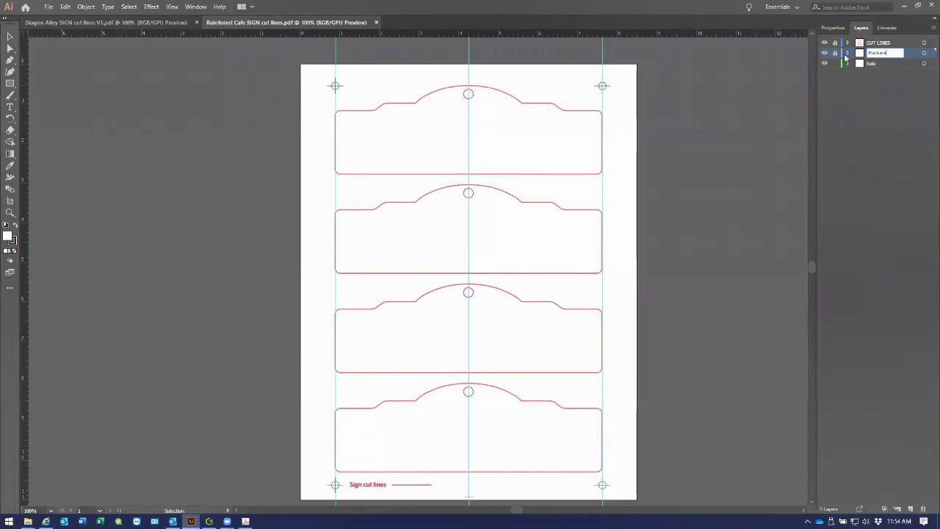
key(Return)
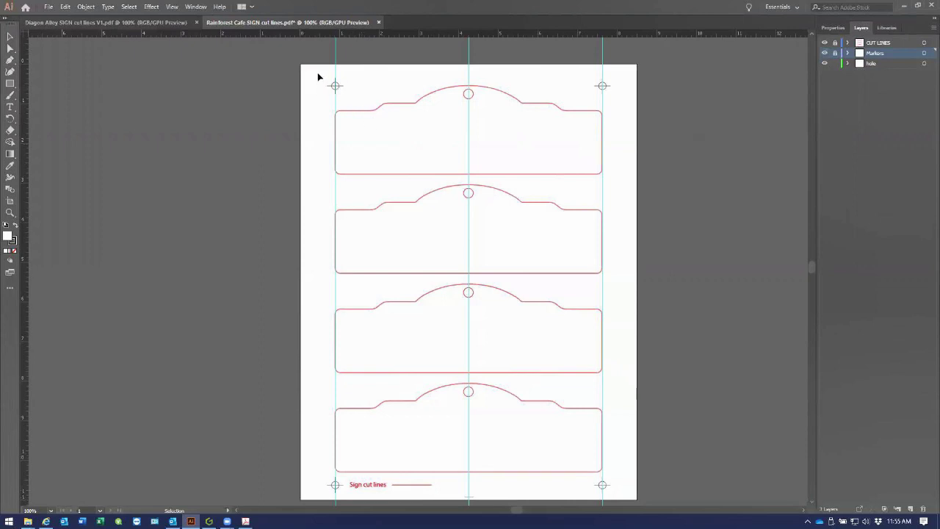
drag(319, 77, 351, 105)
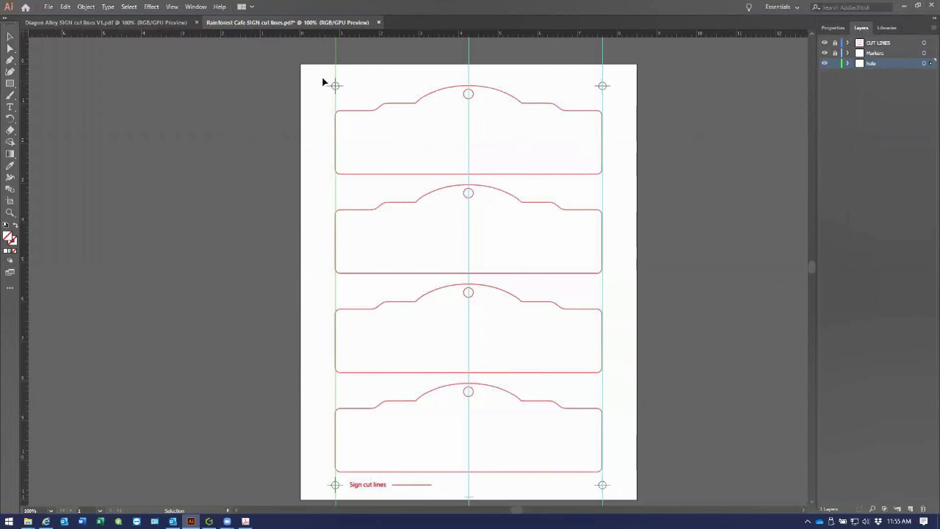
drag(322, 76, 354, 108)
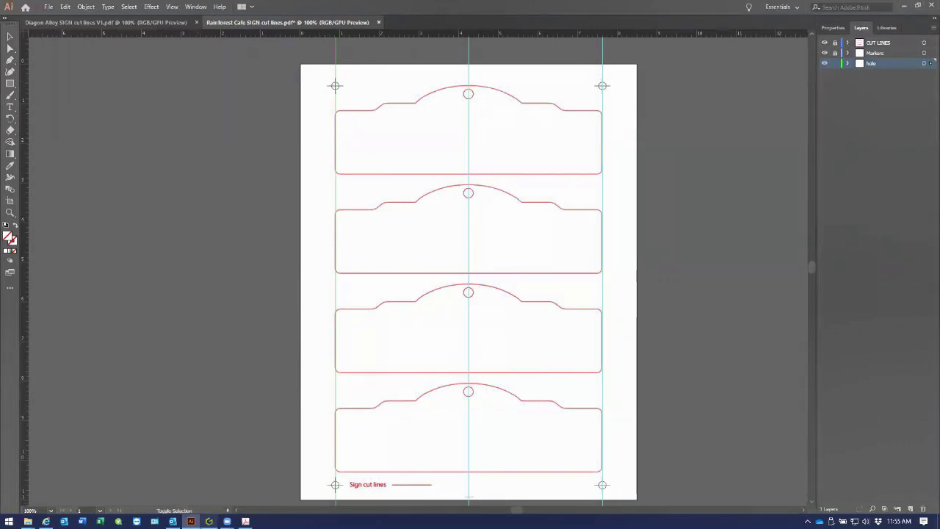
drag(321, 76, 368, 104)
Nudge the top-left and bottom-left registration marks three steps further left
drag(313, 72, 359, 114)
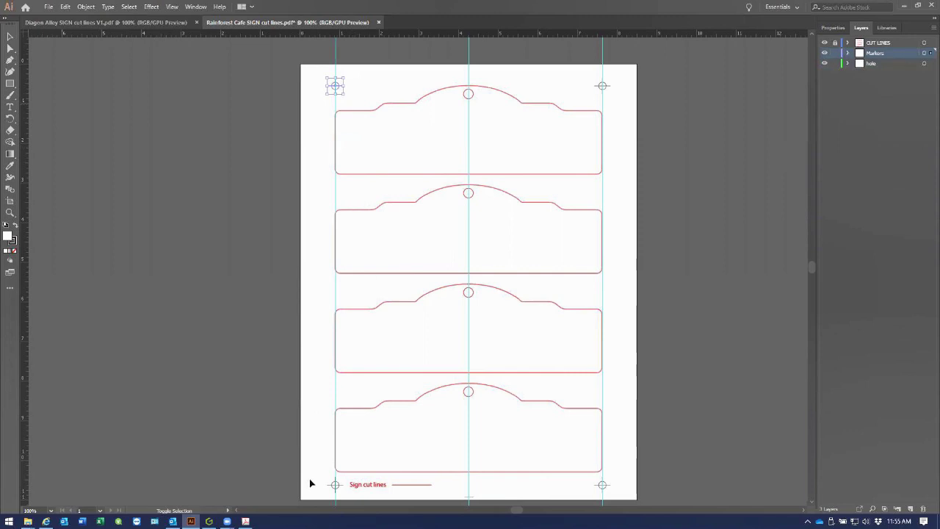
drag(318, 475, 348, 500)
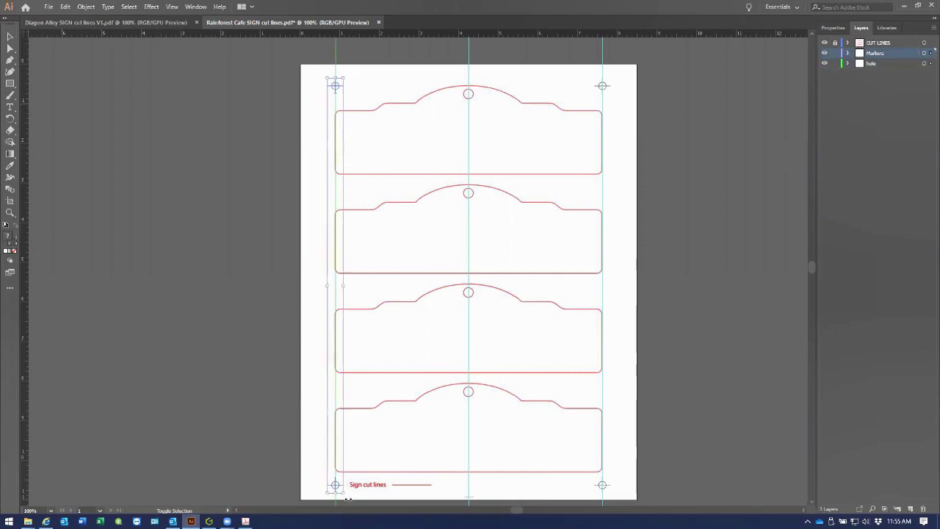
key(Left)
key(Left)
key(Left)
key(Left)
key(Left)
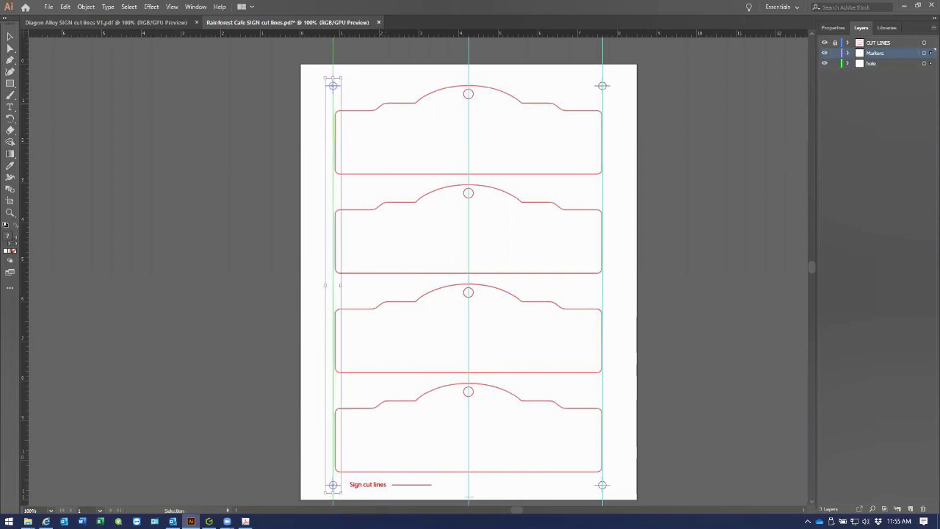
key(Left)
key(Left)
key(Left)
key(Left)
key(Left)
key(Left)
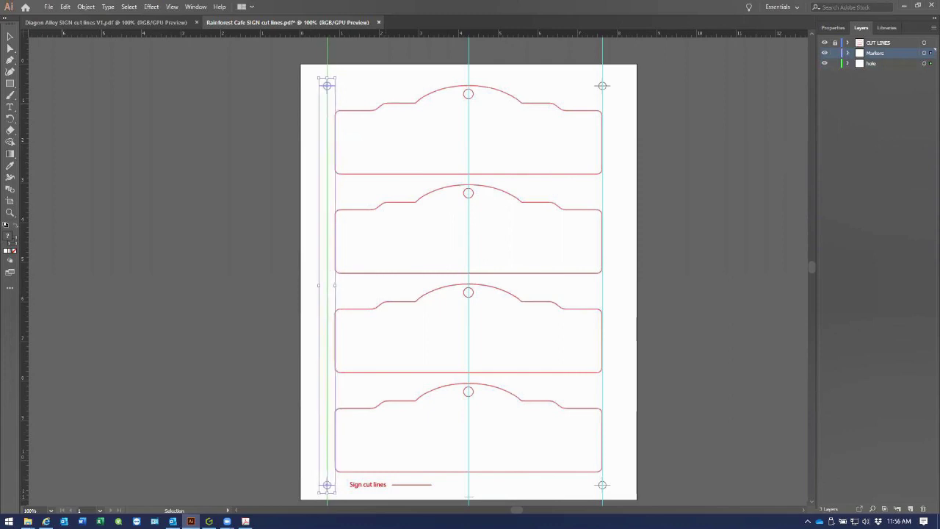
key(Left)
key(Left)
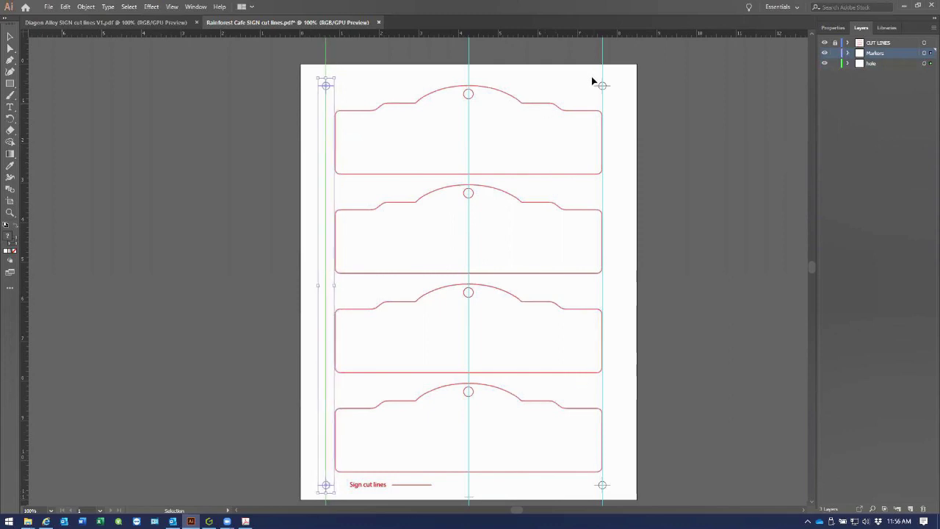
Move the bottom-right registration mark right, clear of the sign contours
click(603, 85)
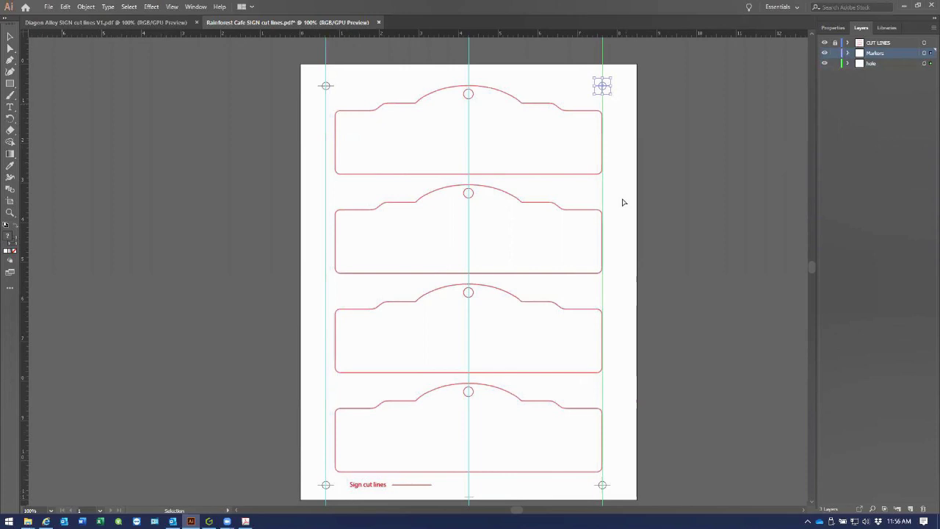
key(a)
click(603, 485)
drag(603, 485, 617, 485)
key(v)
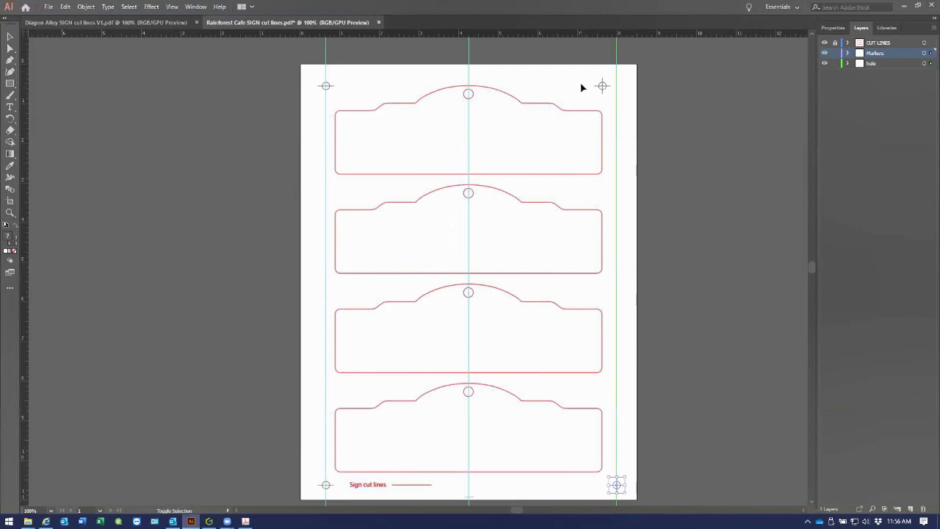
Right-align the two right-side registration marks, nudge them slightly left, and deselect them
drag(583, 72, 622, 110)
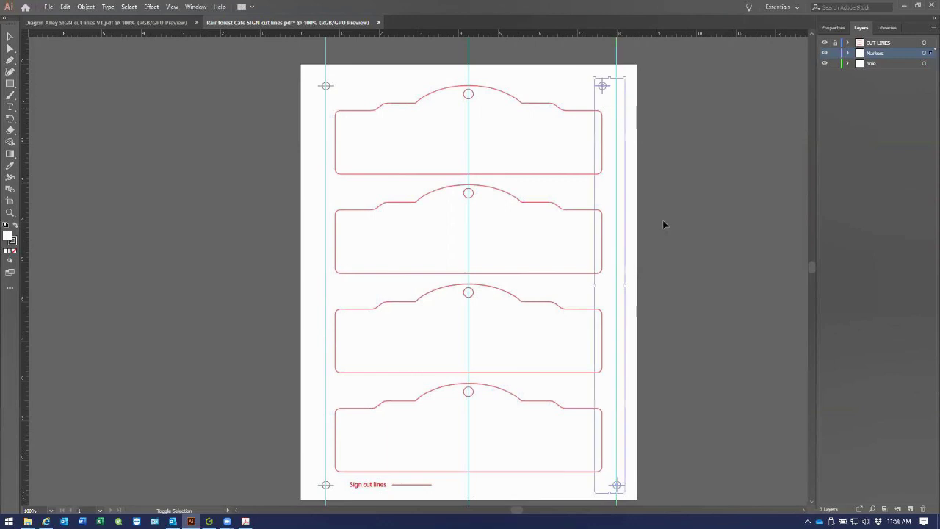
click(85, 8)
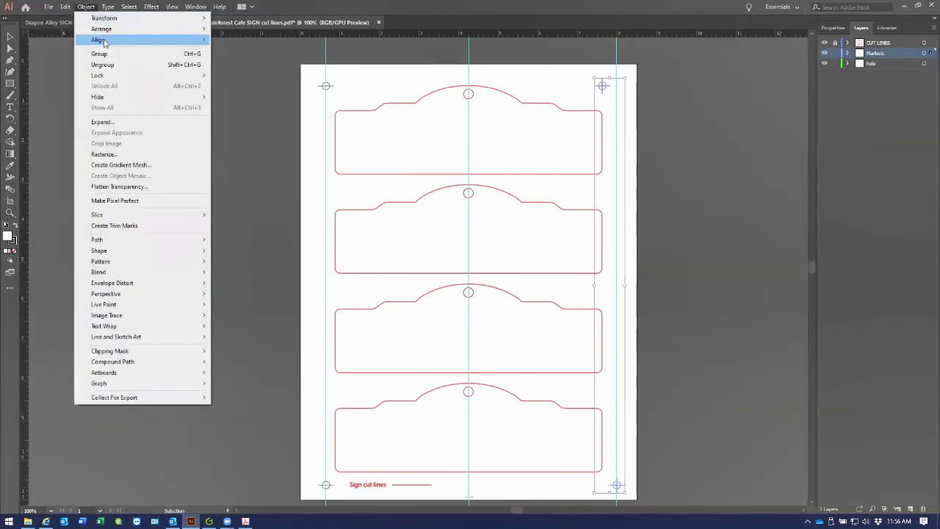
mouse_move(103, 39)
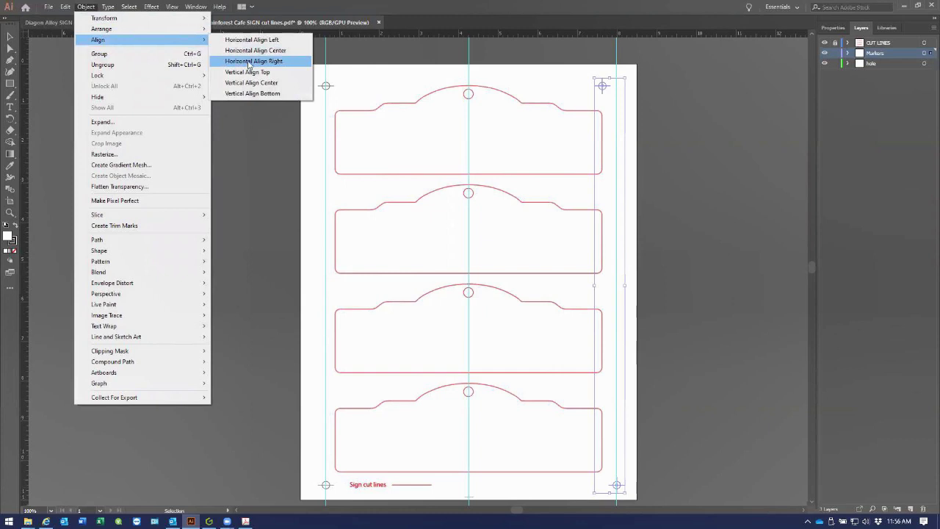
click(250, 63)
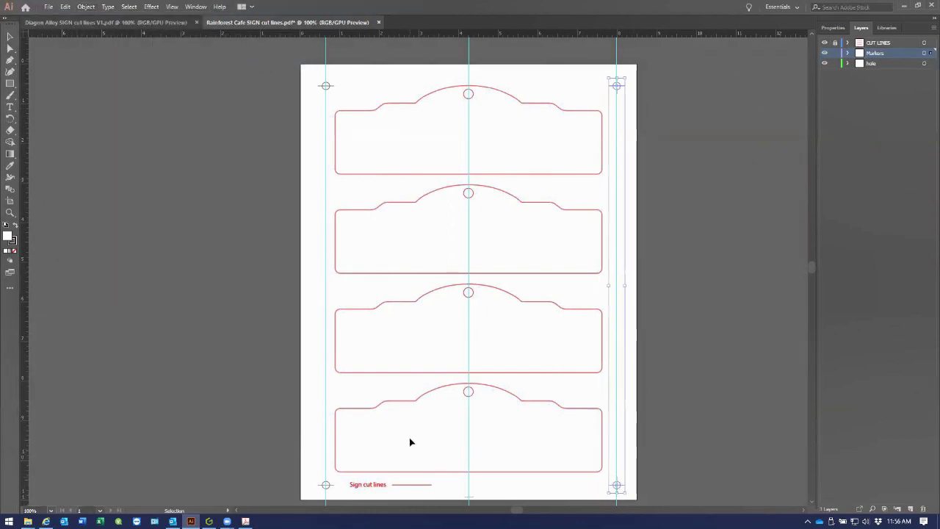
key(Left)
key(Left)
key(Left)
key(Left)
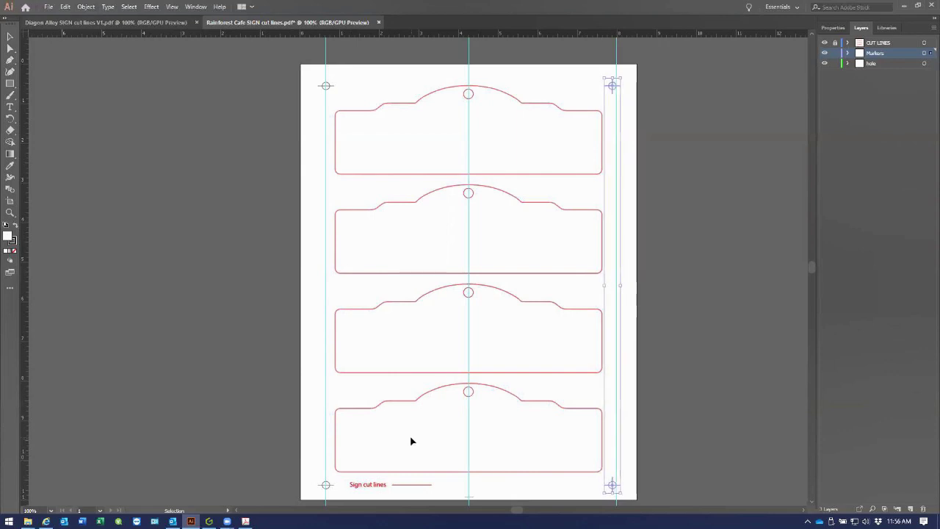
click(387, 392)
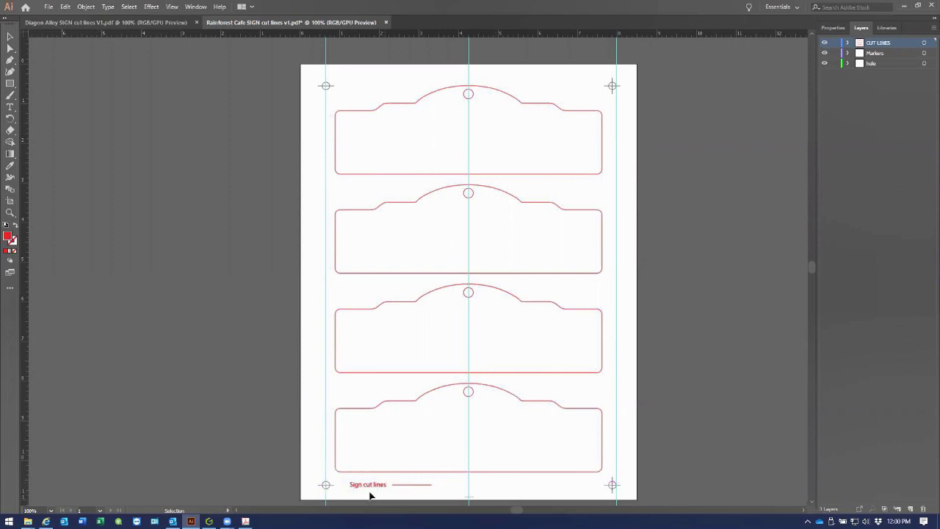
Move the Sign cut lines label up above the fourth sign and delete the bottom centre guide
drag(346, 497, 444, 483)
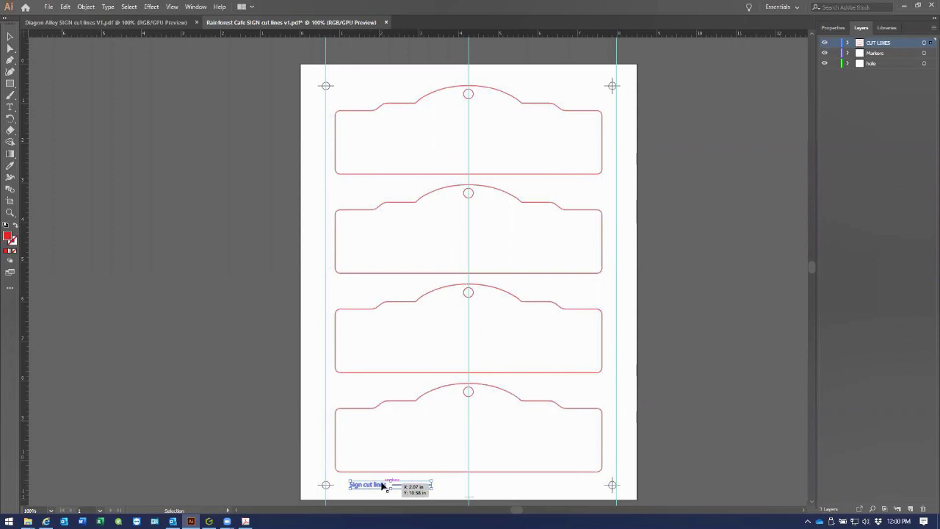
drag(383, 487, 374, 390)
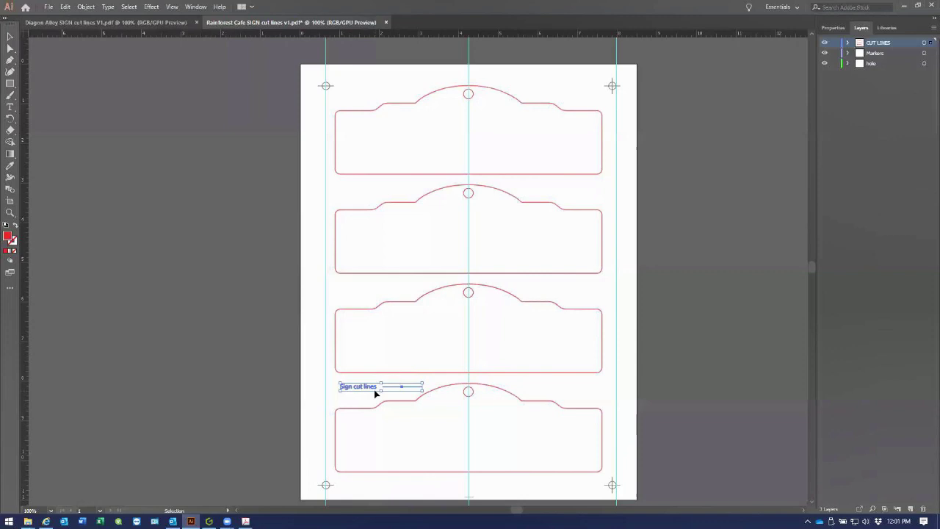
drag(450, 485, 491, 469)
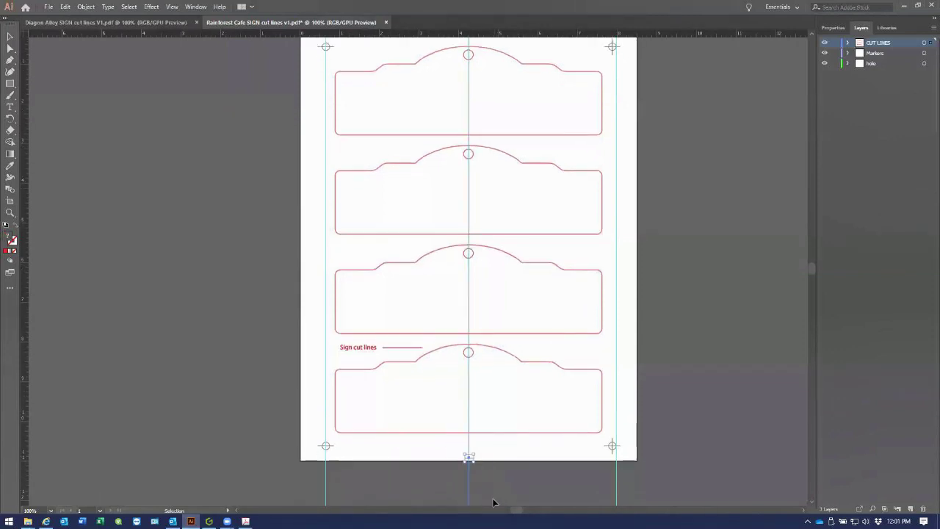
key(Delete)
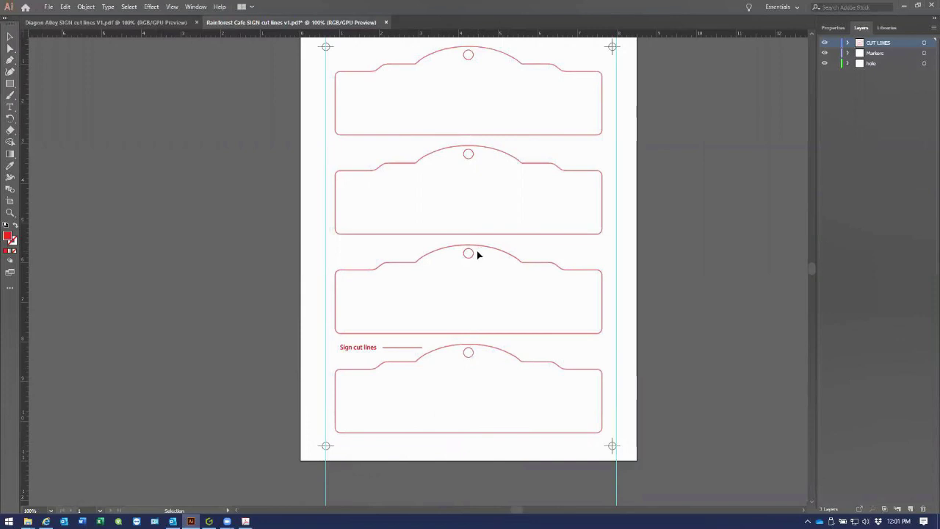
scroll(471, 258, up, 1)
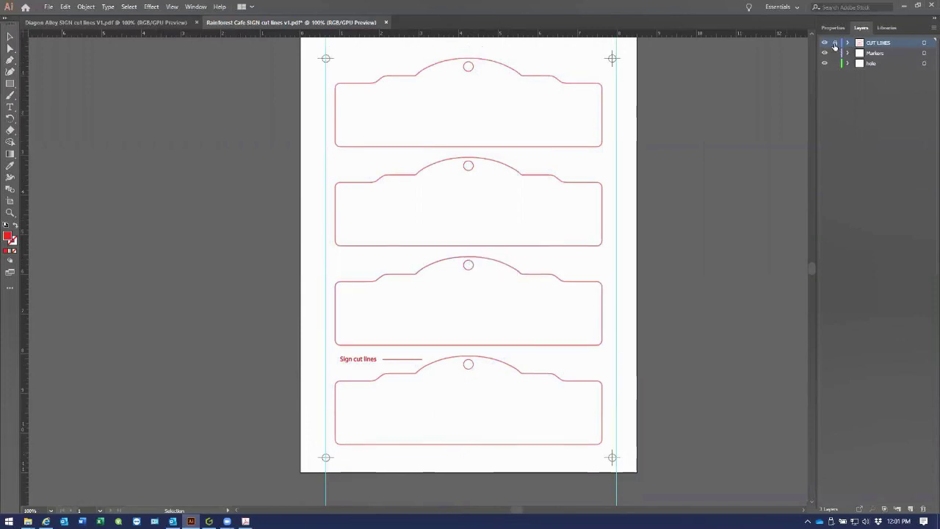
Lock CUT LINES and Markers, then save over Rainforest Cafe SIGN cut lines v1.pdf with [Illustrator Default]
click(835, 43)
click(834, 53)
click(48, 9)
click(74, 98)
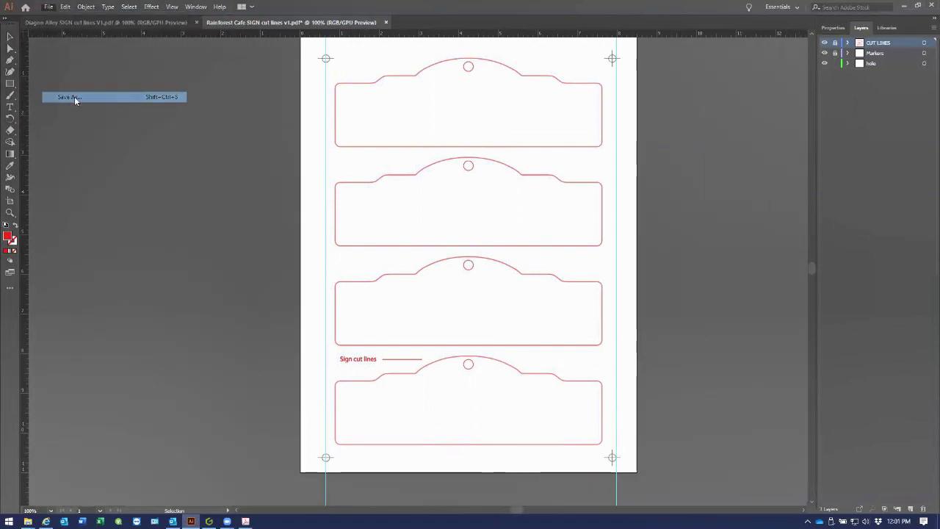
click(172, 110)
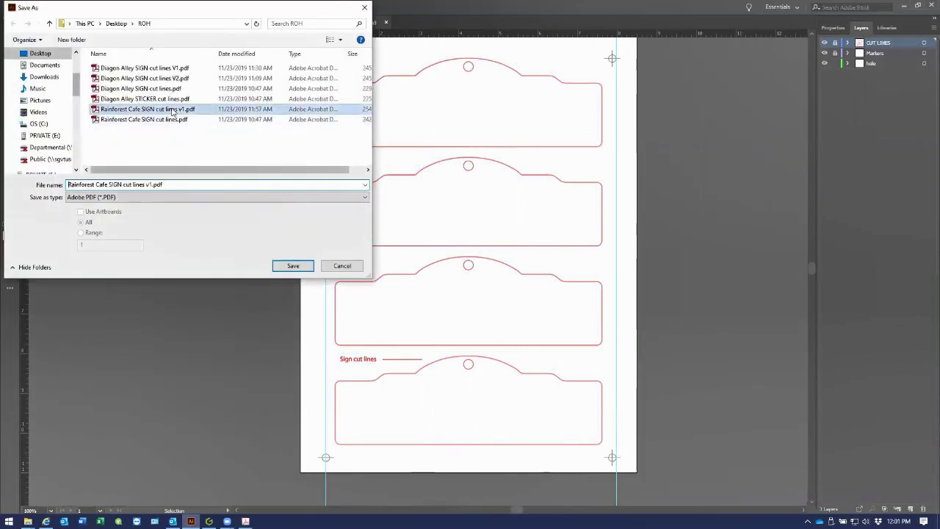
click(294, 266)
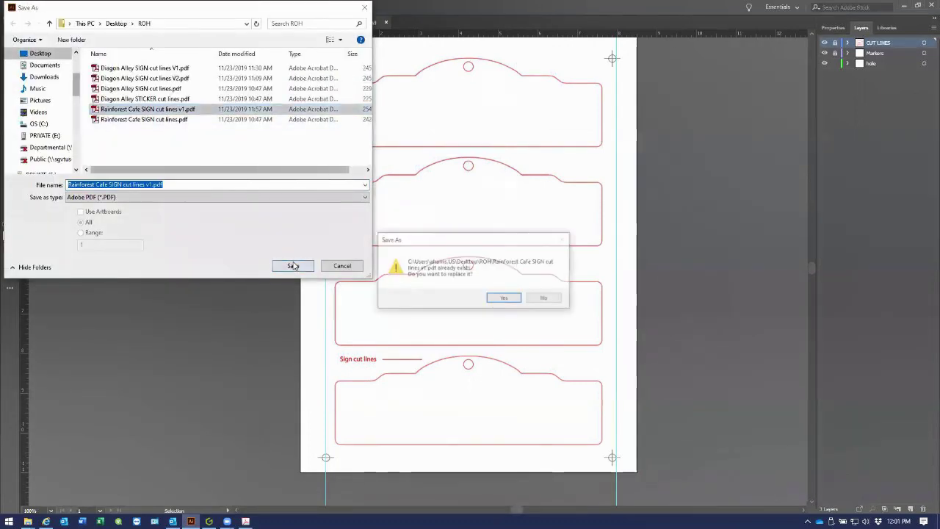
key(Return)
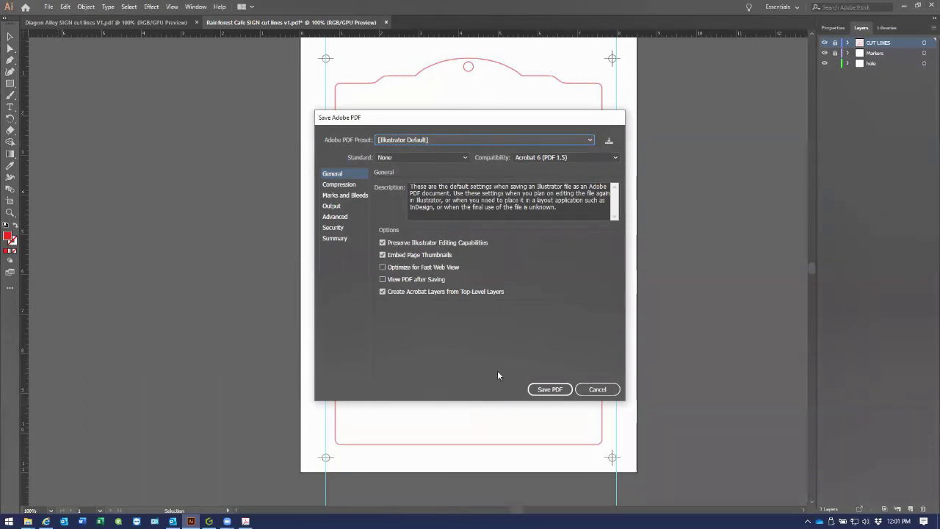
click(548, 391)
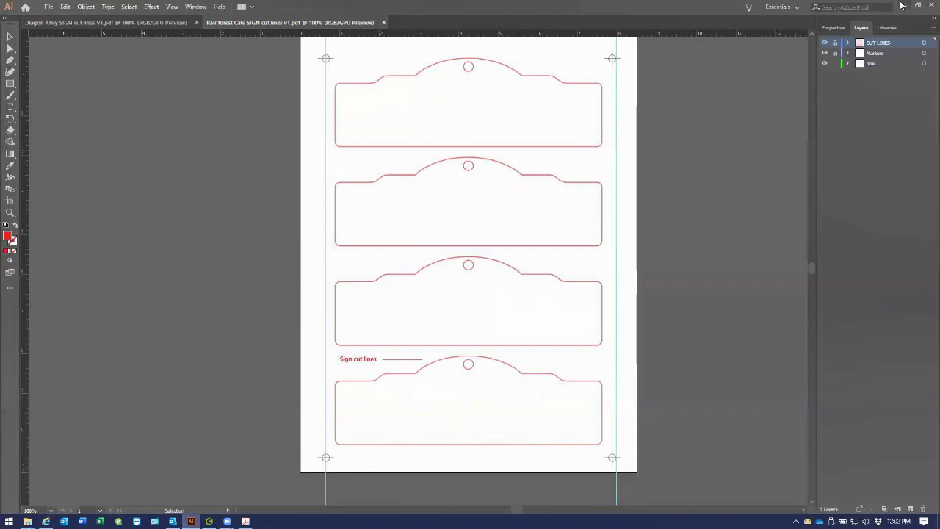
Import Rainforest Cafe SIGN cut lines v1.pdf into GravoStyle's Print&Cut
click(209, 521)
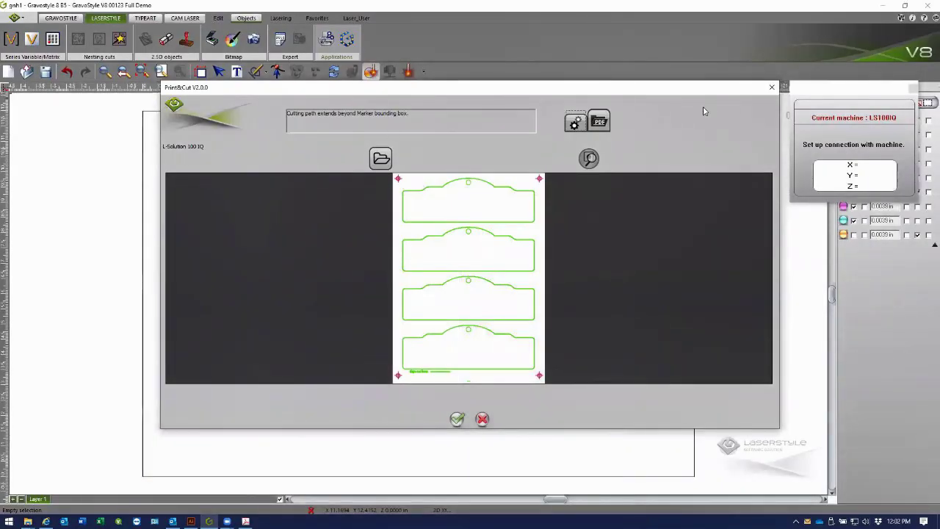
click(382, 160)
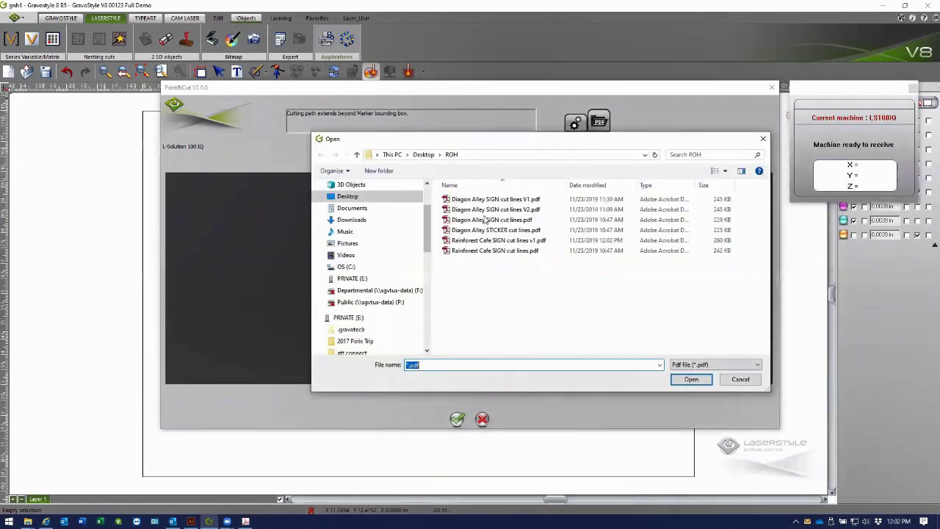
click(490, 242)
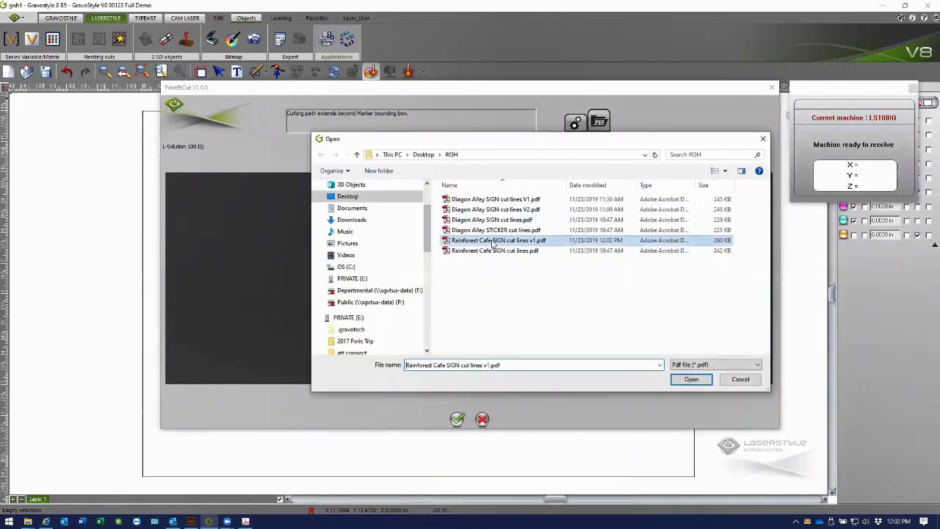
click(691, 379)
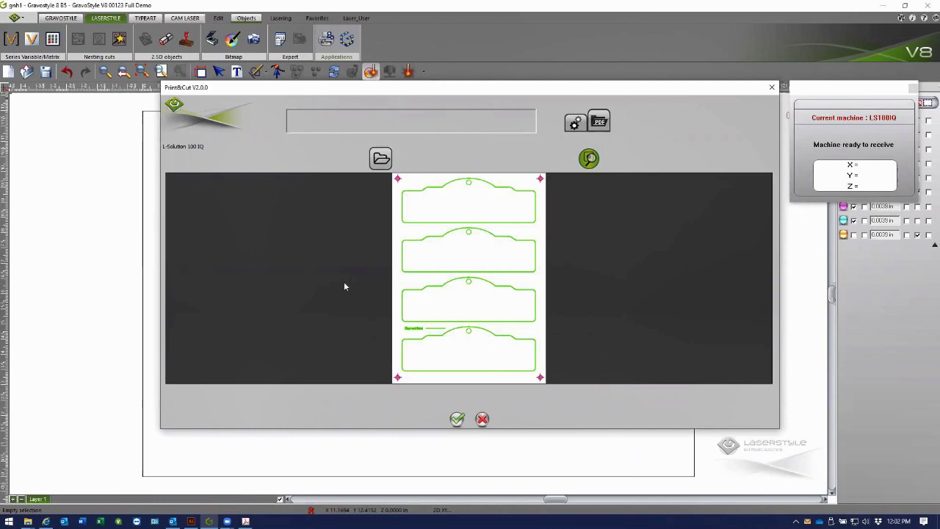
Run marker location until Print&Cut reports all four registration markers found successfully
click(589, 160)
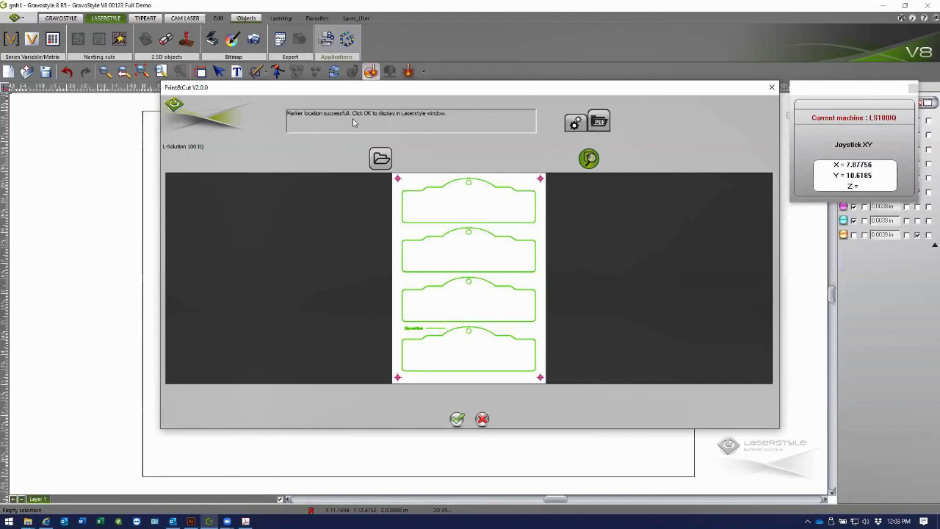
Accept the Print&Cut job to place the four sign outlines and label on the LaserStyle page
click(456, 419)
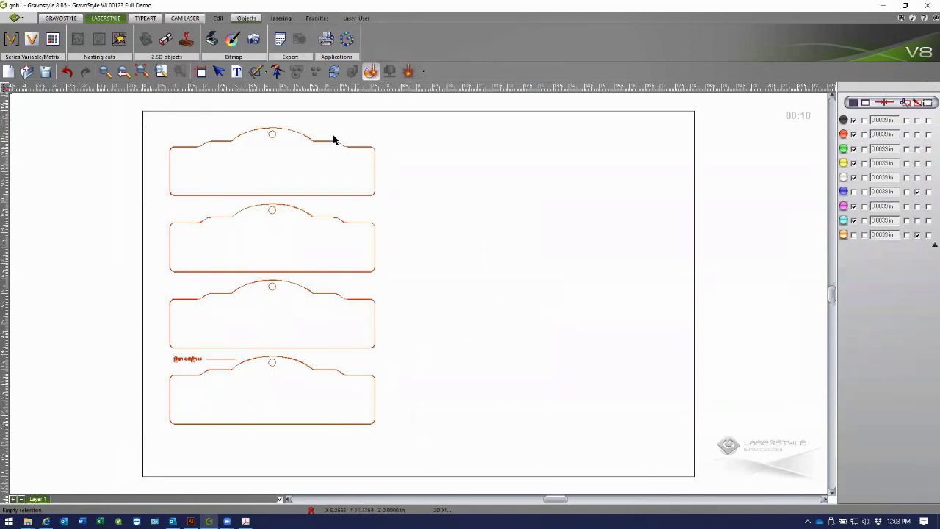
scroll(211, 364, up, 2)
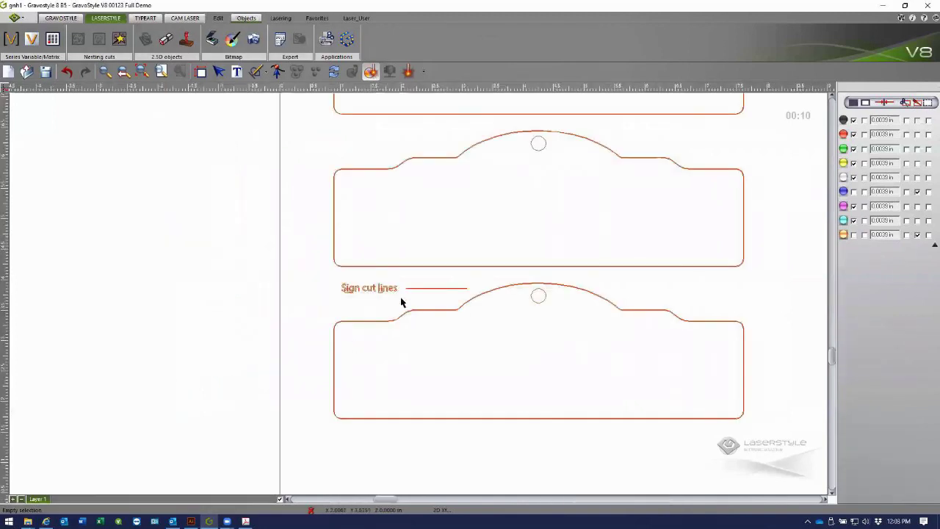
scroll(404, 301, up, 2)
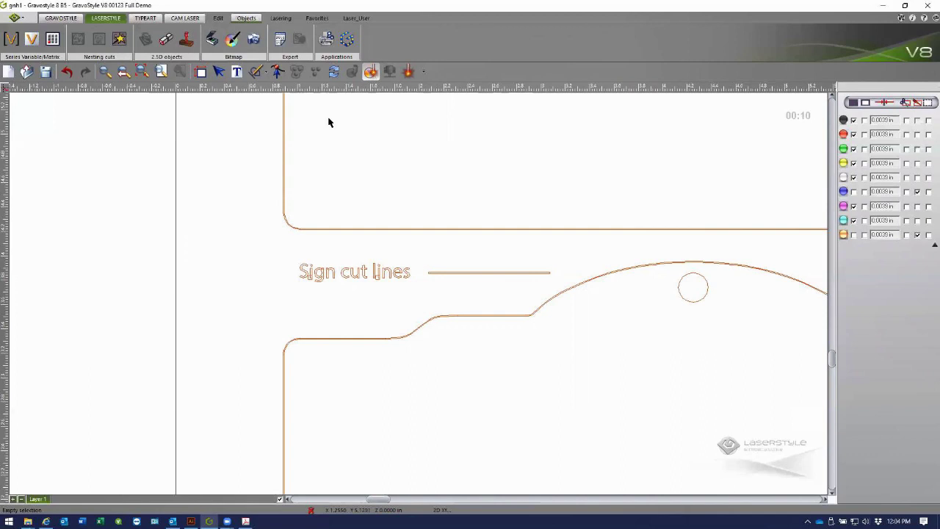
Ungroup the imported artwork and delete the 'Sign cut lines' text and its line
click(343, 273)
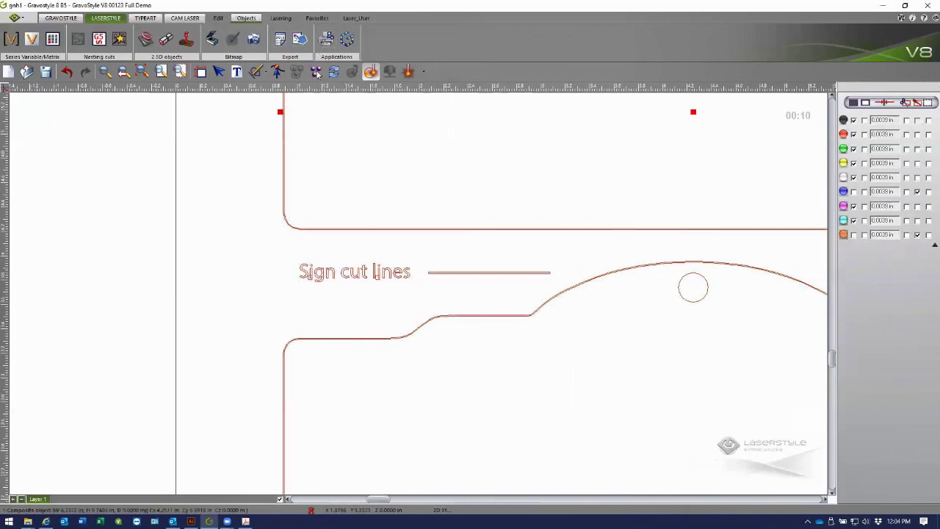
key(ctrl+u)
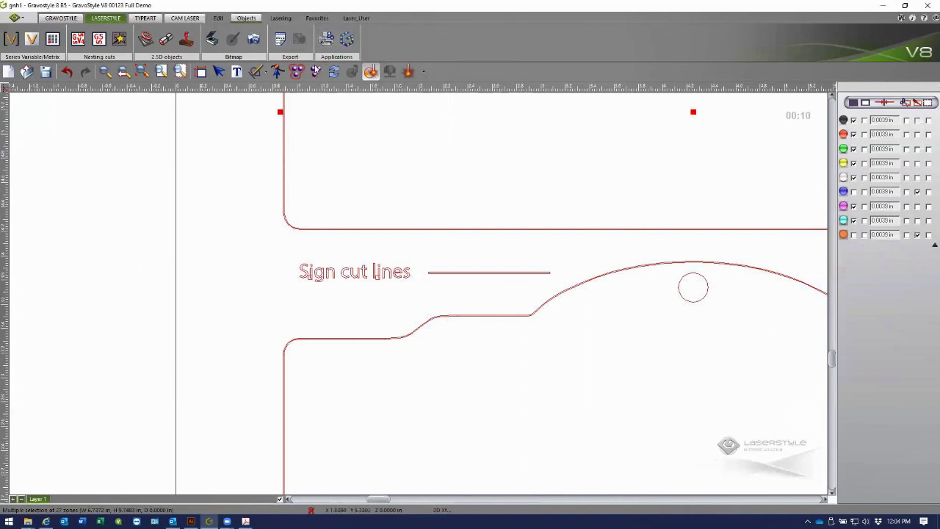
drag(277, 246, 579, 298)
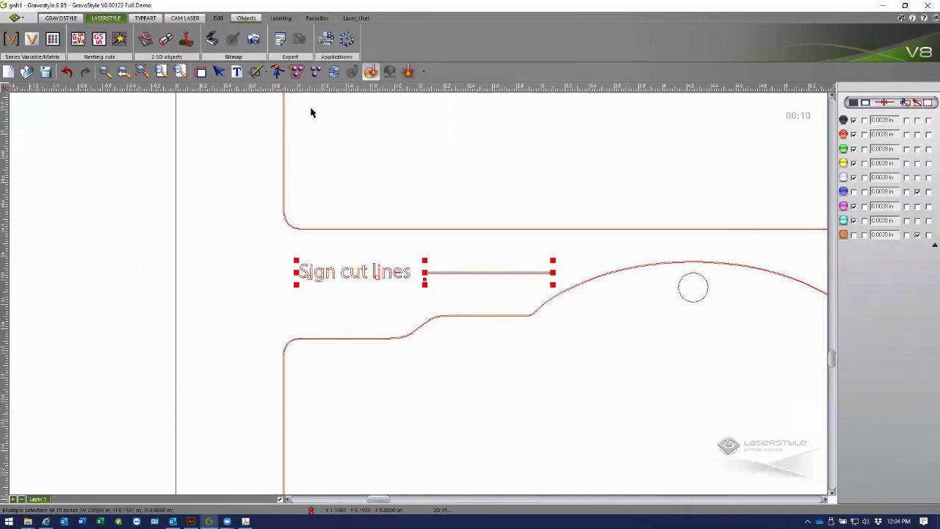
key(Delete)
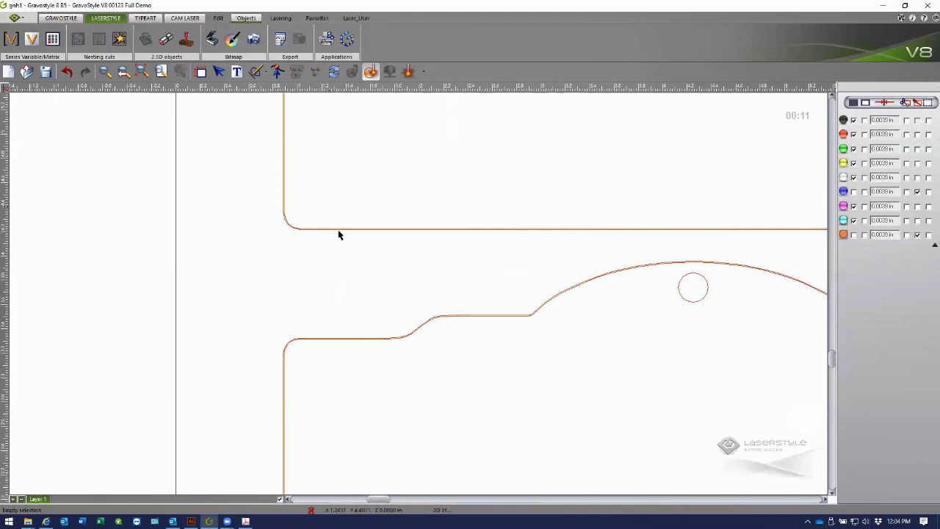
scroll(360, 253, down, 1)
scroll(360, 254, down, 1)
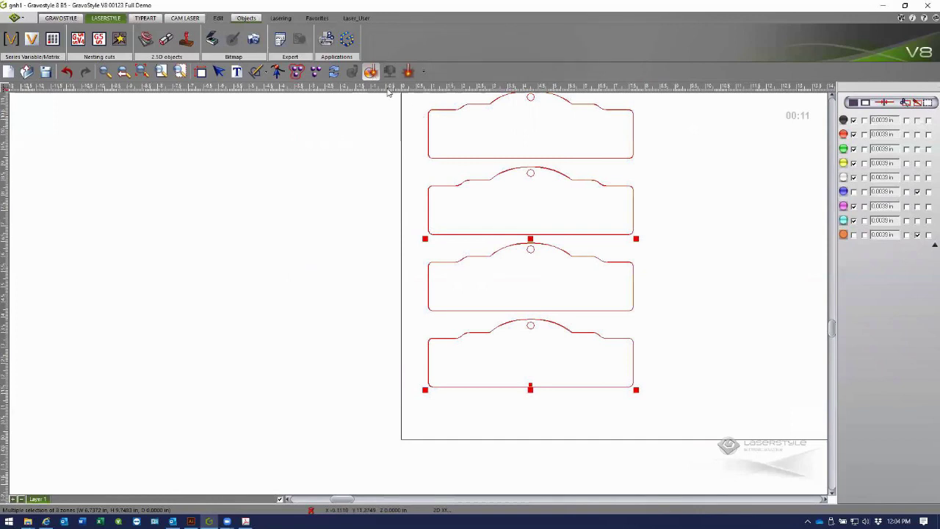
click(622, 204)
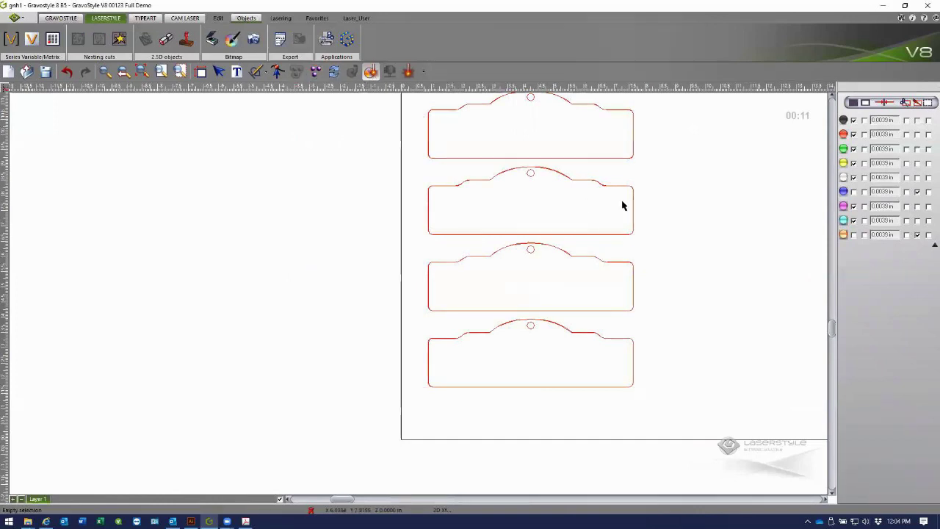